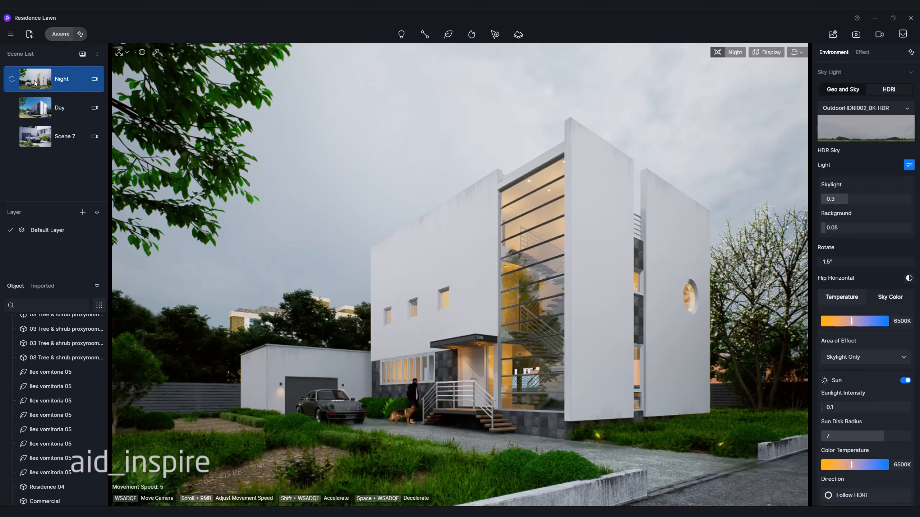
- View the saved Day and Scene 7 scenes and return to the Night scene
{"action": "left_click", "coordinate": [40, 116]}
{"action": "left_click", "coordinate": [42, 135]}
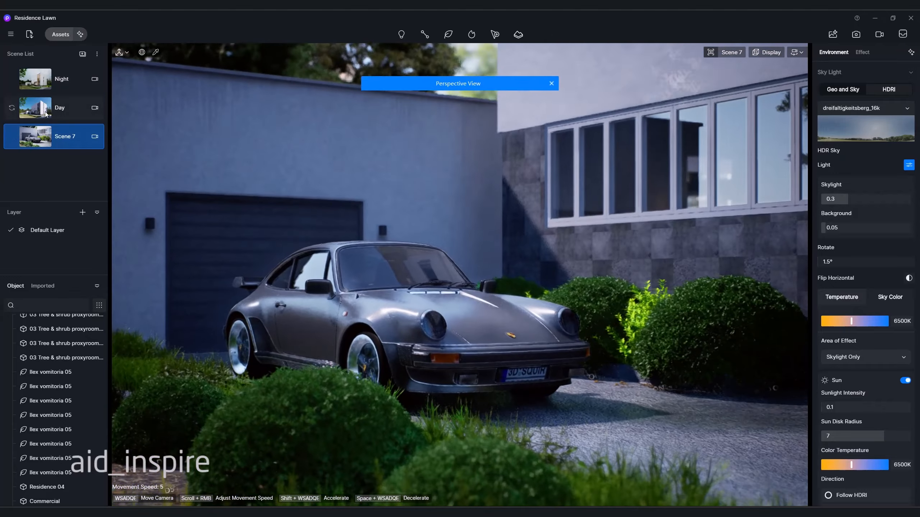
{"action": "left_click", "coordinate": [43, 109]}
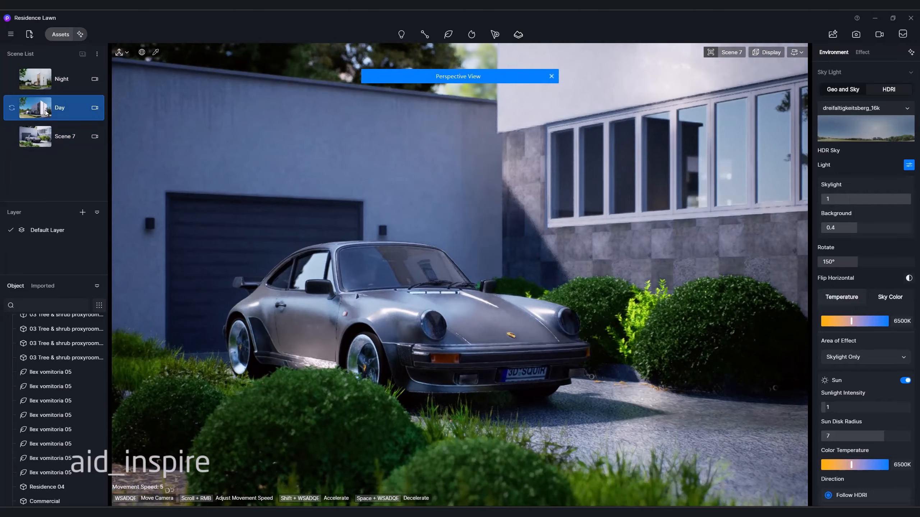
{"action": "left_click", "coordinate": [44, 79]}
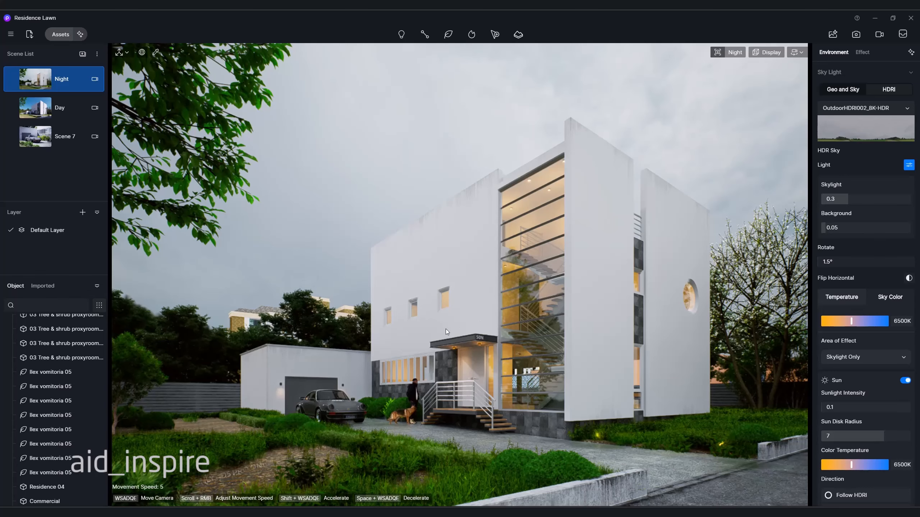
- Reframe the Night view onto the building's side facade with the round window and save it as a new scene
{"action": "key", "text": "d"}
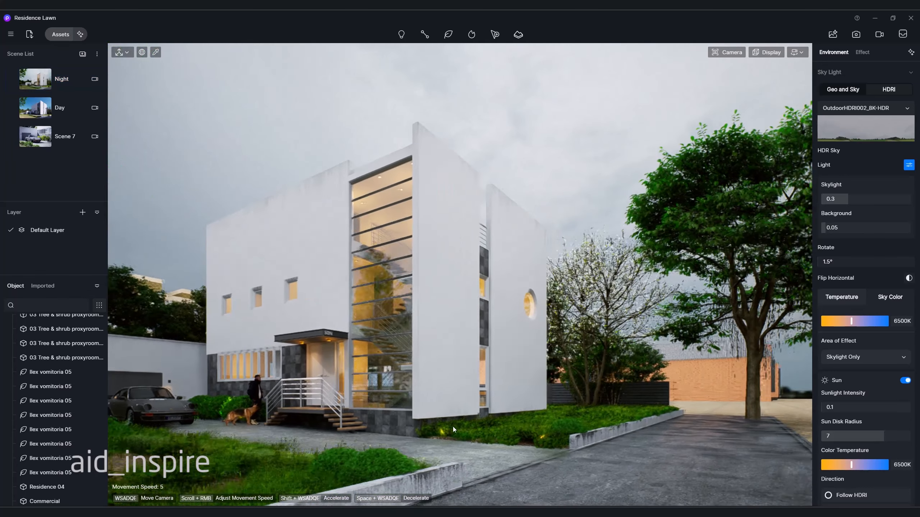
{"action": "key", "text": "d"}
{"action": "right_click_drag", "start_coordinate": [378, 437], "coordinate": [356, 437]}
{"action": "key", "text": "d"}
{"action": "right_click_drag", "start_coordinate": [460, 413], "coordinate": [485, 410]}
{"action": "key", "text": "w"}
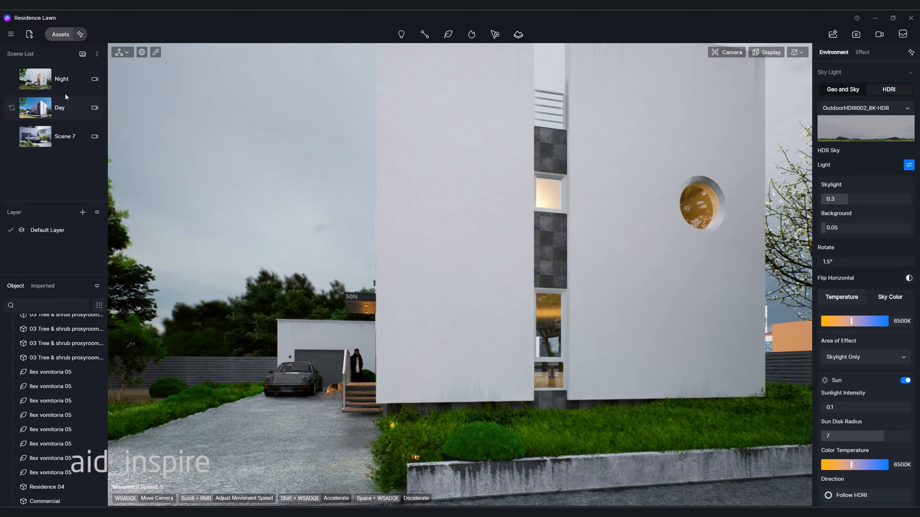
{"action": "left_click", "coordinate": [82, 54]}
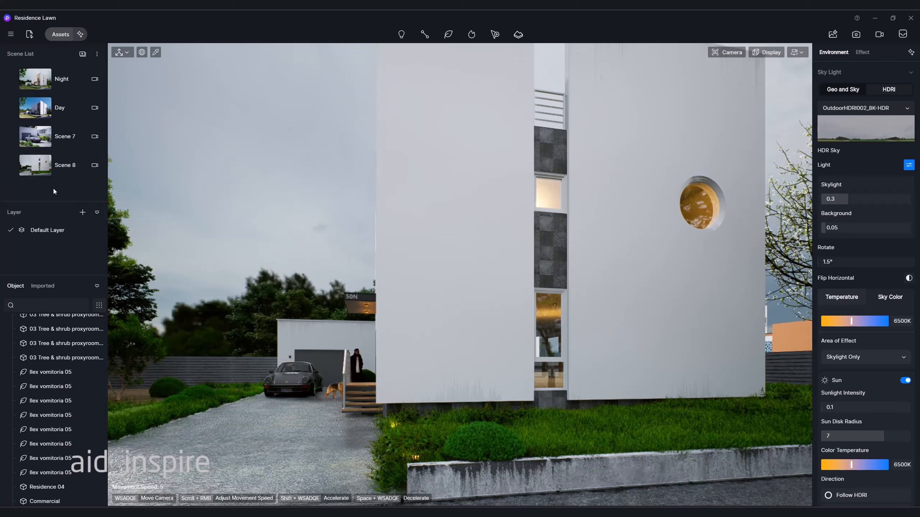
- Check the scene list options and view Scene 8 followed by Scene 7
{"action": "left_click", "coordinate": [95, 54]}
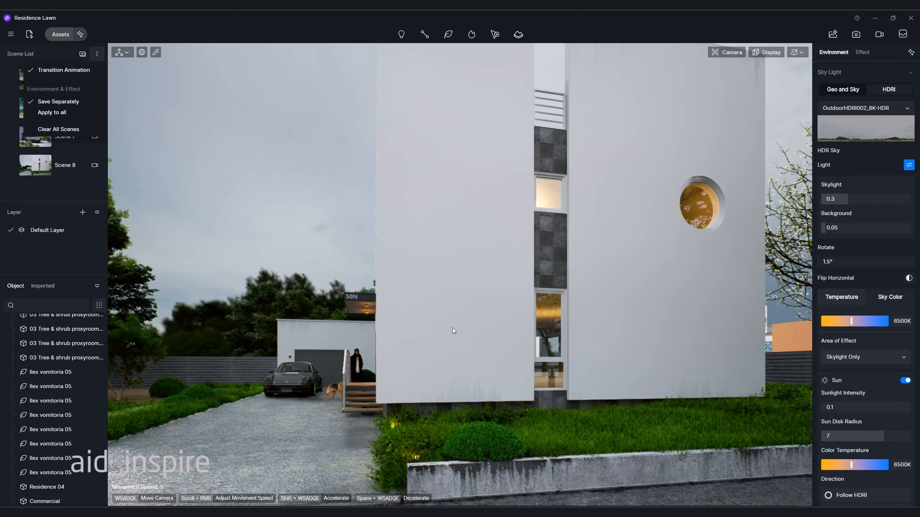
{"action": "left_click", "coordinate": [60, 192]}
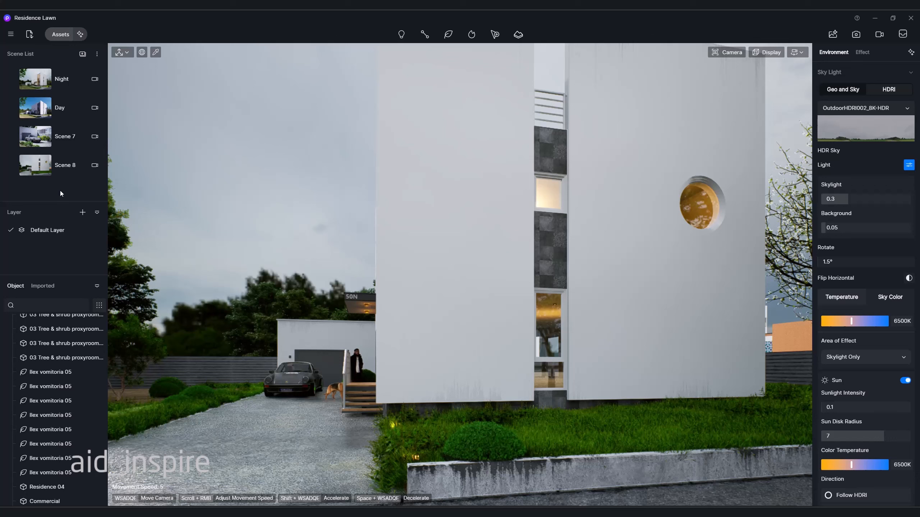
{"action": "left_click", "coordinate": [44, 168]}
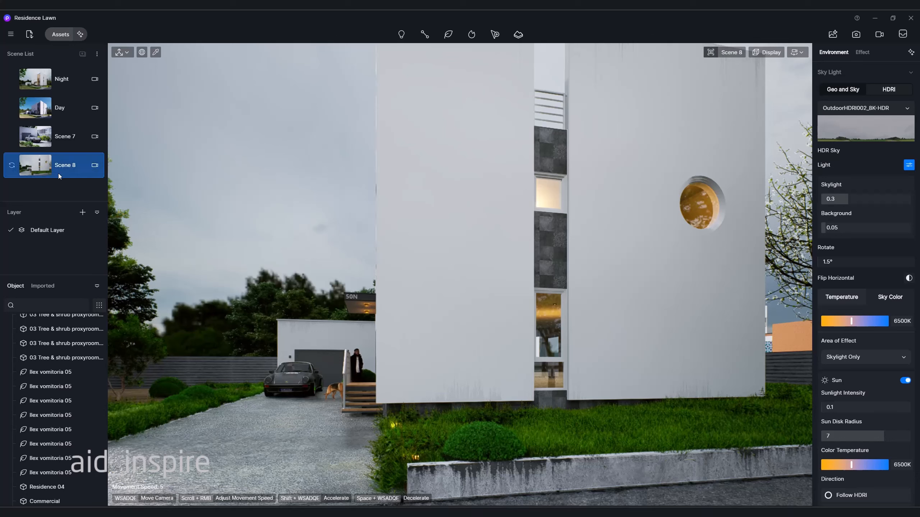
{"action": "left_click", "coordinate": [40, 138]}
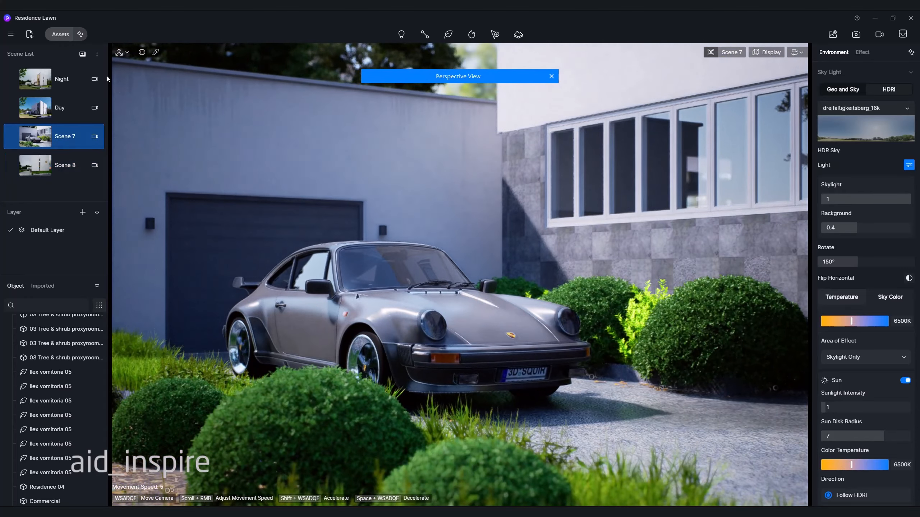
- Turn off Transition Animation for the scene list and switch to Scene 8
{"action": "left_click", "coordinate": [97, 54]}
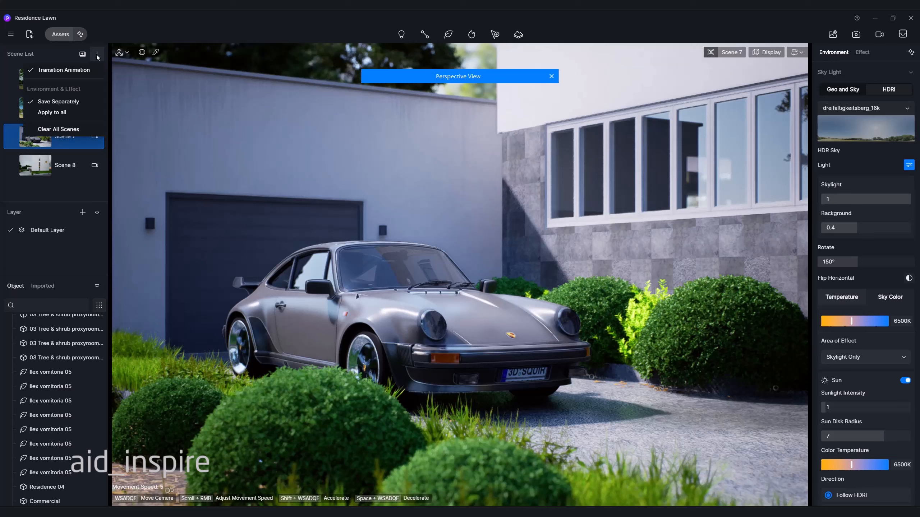
{"action": "left_click", "coordinate": [53, 71]}
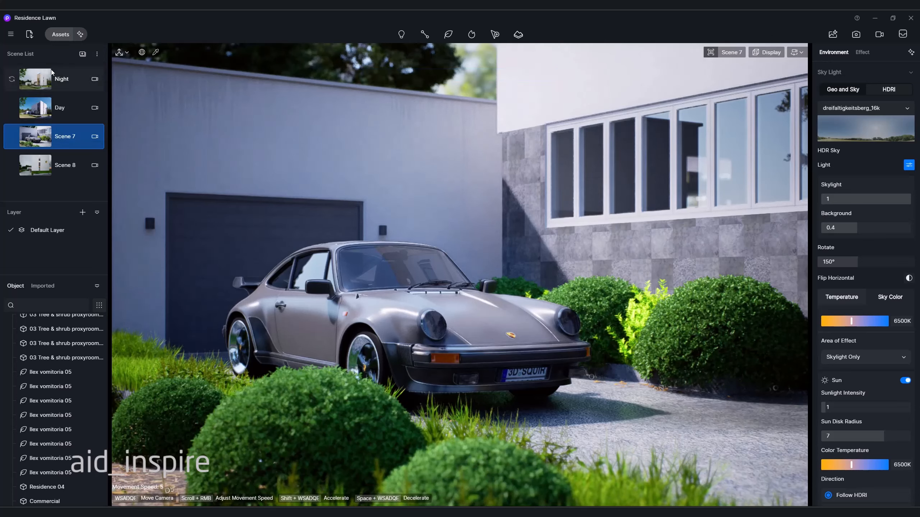
{"action": "left_click", "coordinate": [40, 165]}
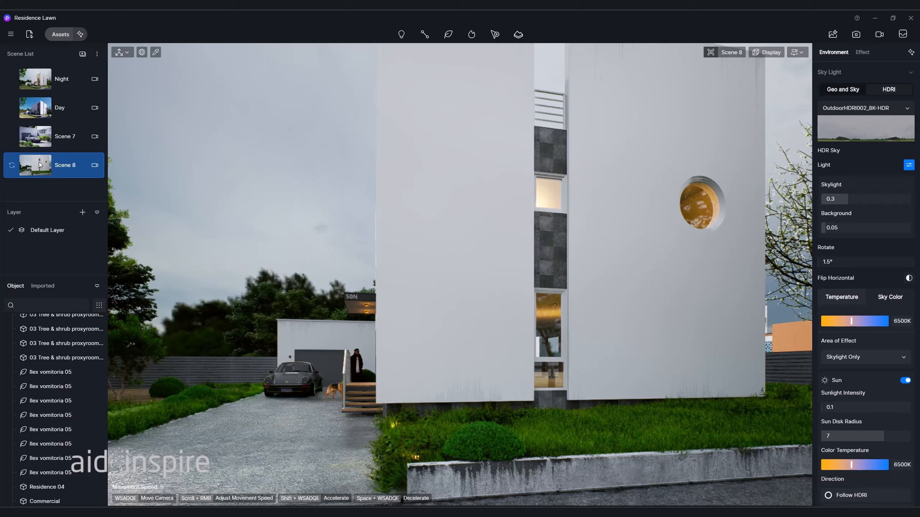
- Turn Transition Animation back on and review the scene list's Environment & Effect saving options
{"action": "left_click", "coordinate": [97, 54]}
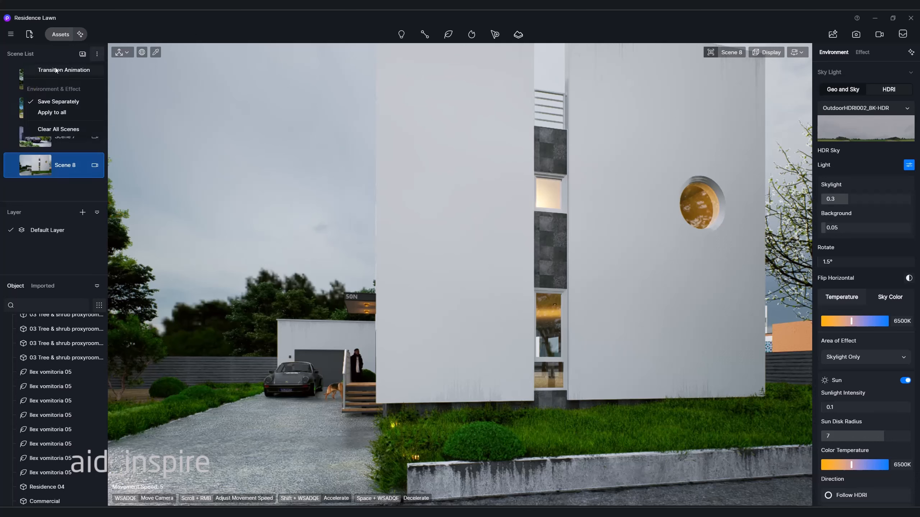
{"action": "left_click", "coordinate": [56, 70]}
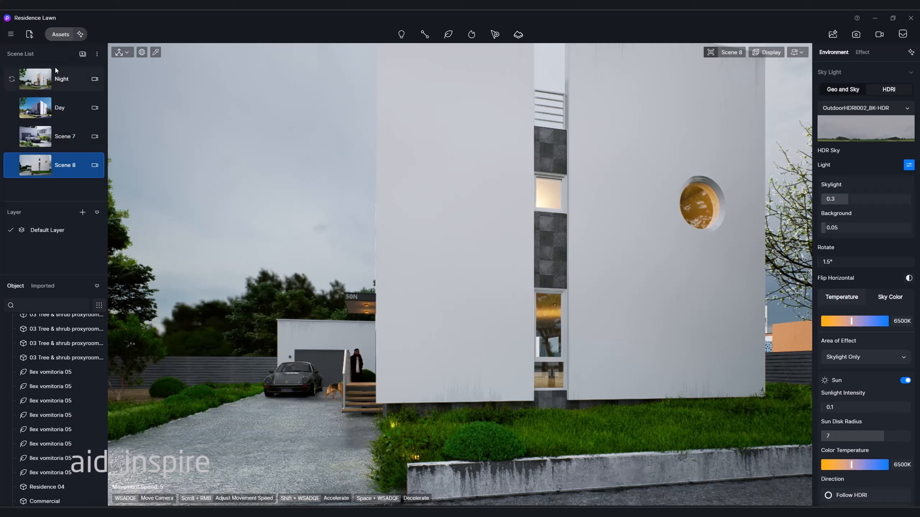
{"action": "left_click", "coordinate": [101, 54]}
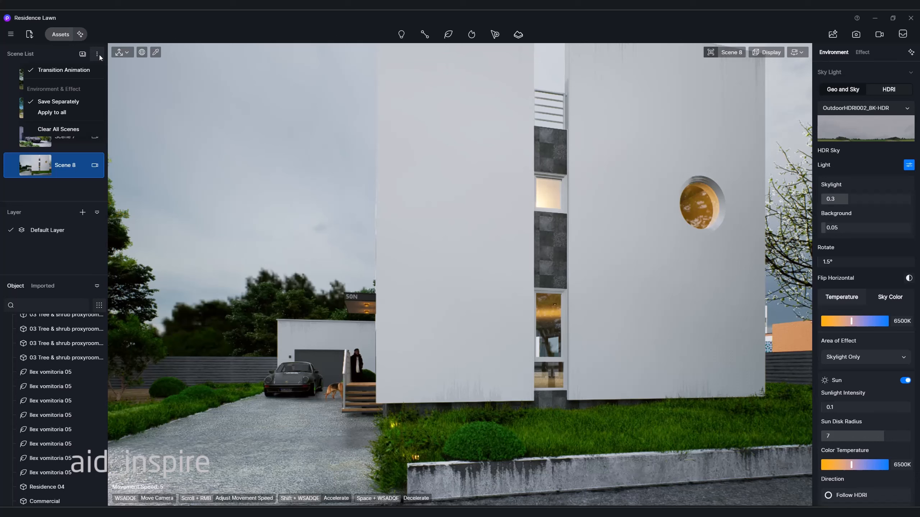
{"action": "left_click", "coordinate": [98, 54]}
{"action": "left_click", "coordinate": [95, 50]}
{"action": "left_click", "coordinate": [97, 53]}
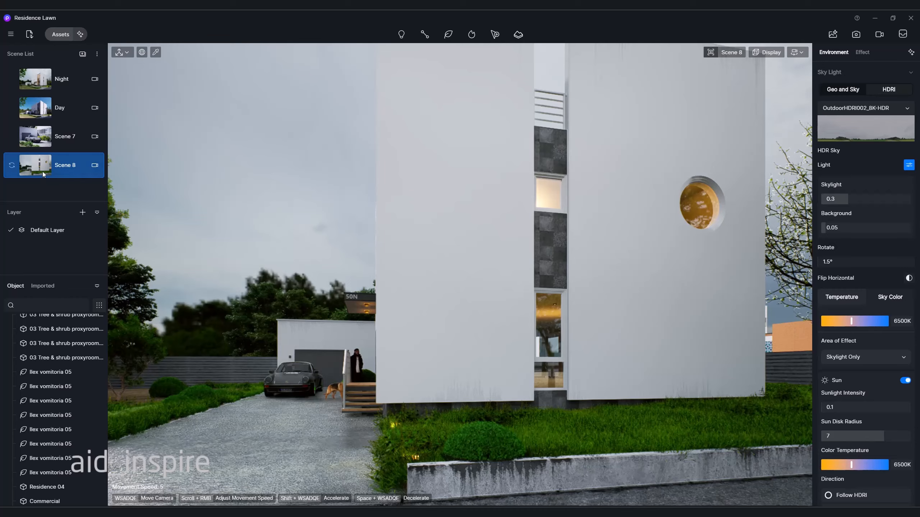
- View Scene 7, Day and Night in turn to compare their separately saved environment settings
{"action": "left_click", "coordinate": [44, 137]}
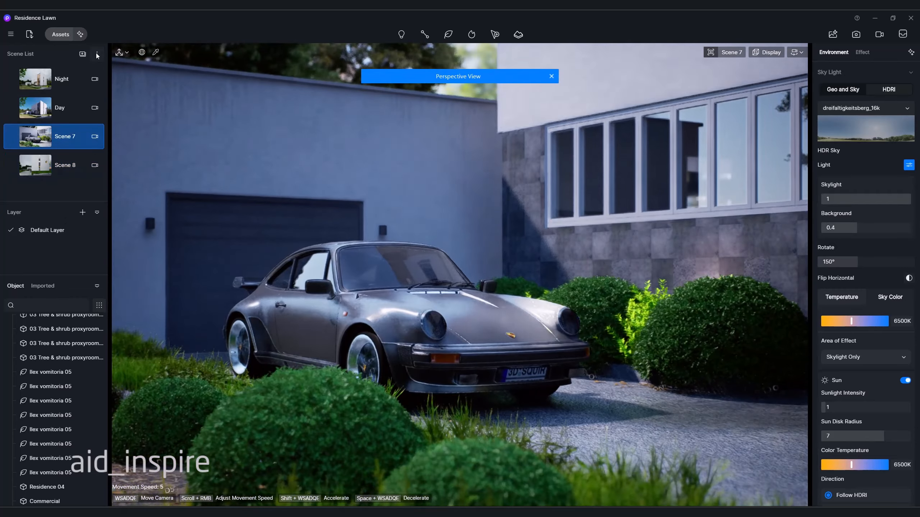
{"action": "left_click", "coordinate": [96, 54]}
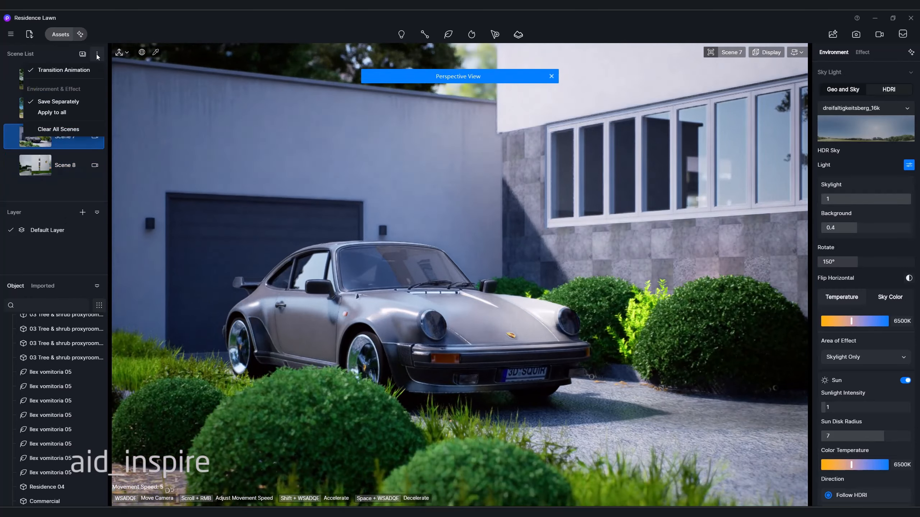
{"action": "left_click", "coordinate": [96, 54]}
{"action": "left_click", "coordinate": [41, 107]}
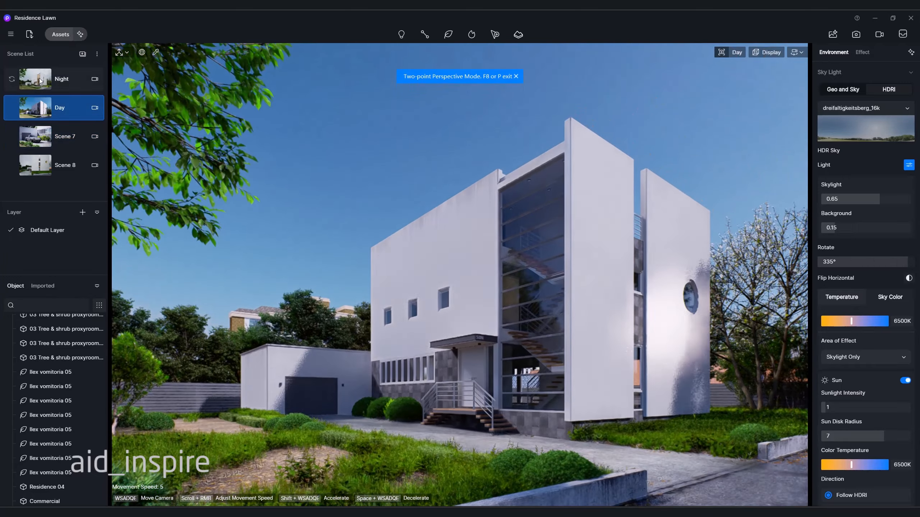
{"action": "left_click", "coordinate": [41, 81]}
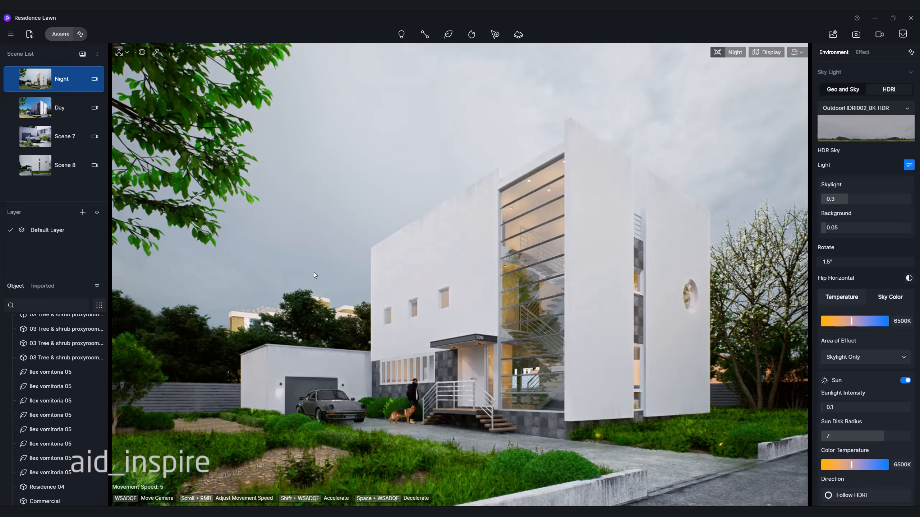
{"action": "right_click", "coordinate": [43, 170]}
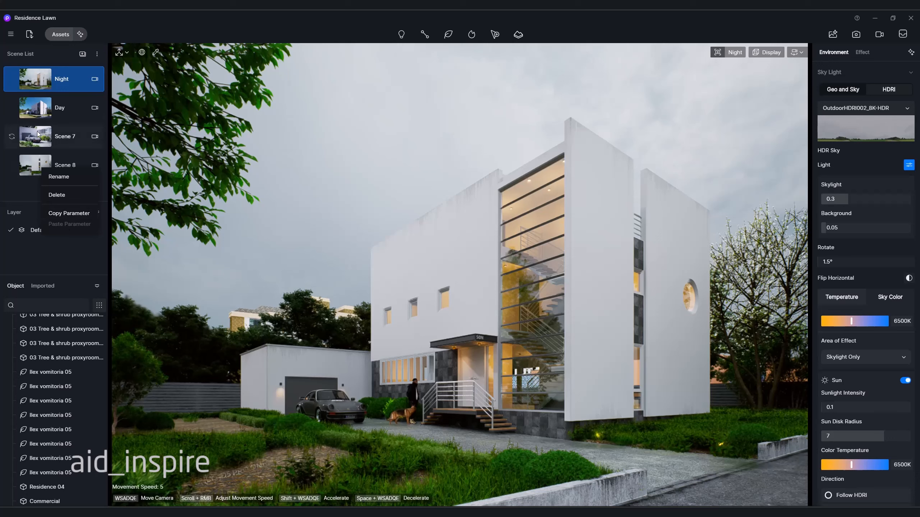
{"action": "left_click", "coordinate": [34, 191]}
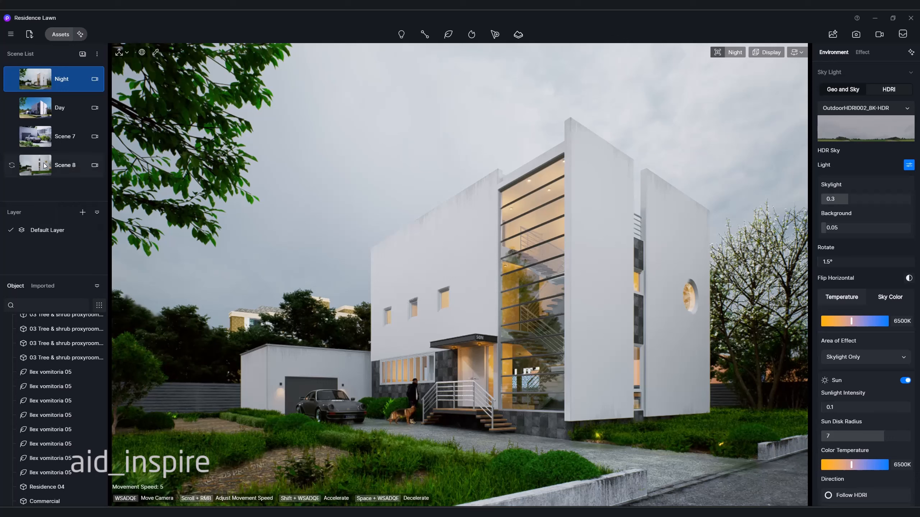
{"action": "right_click", "coordinate": [45, 166]}
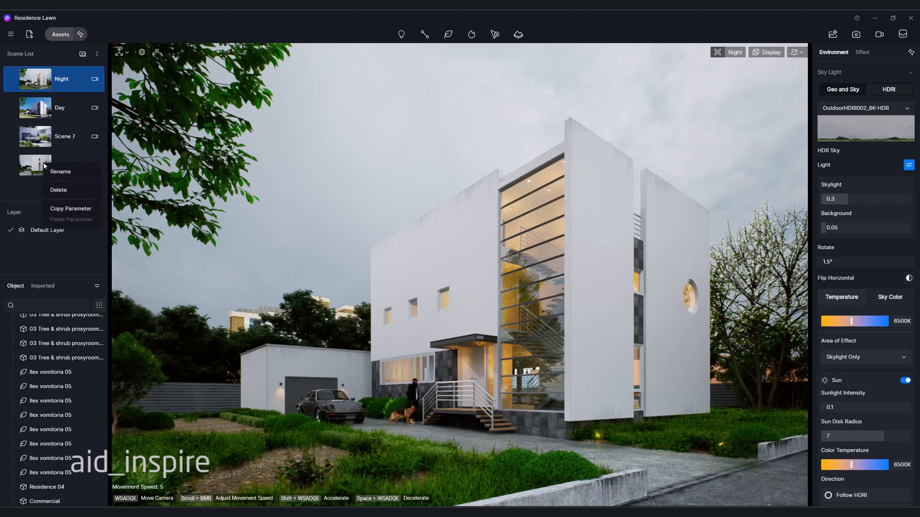
{"action": "left_click", "coordinate": [59, 175]}
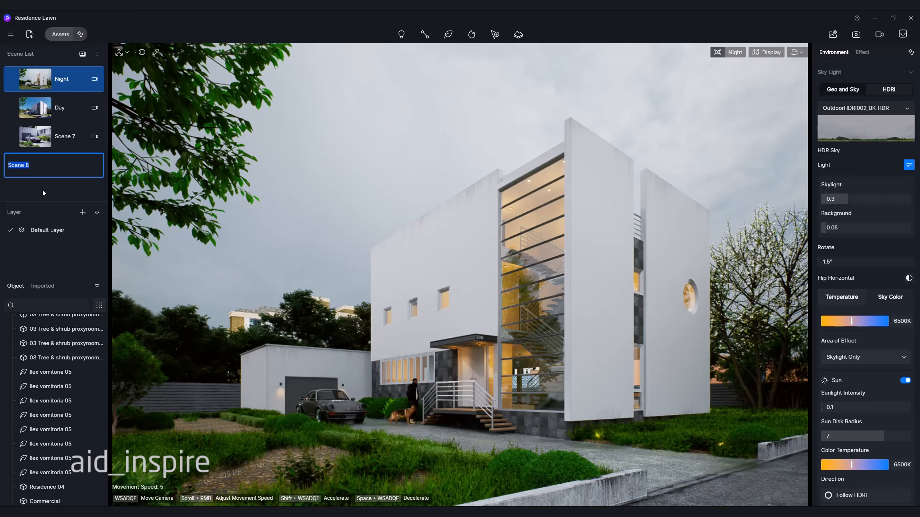
- Open Scene 8, reframe the camera to a close view of the entrance stairs and update the scene with it
{"action": "left_click", "coordinate": [36, 165]}
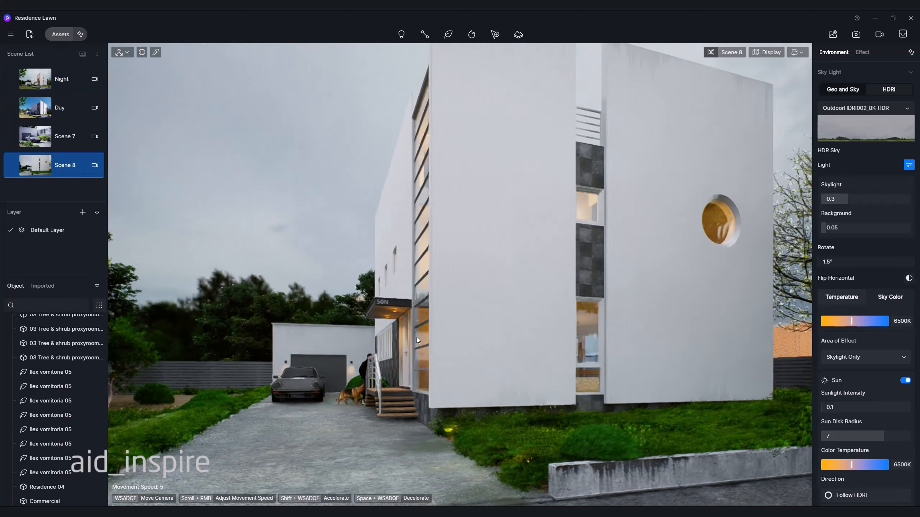
{"action": "right_click_drag", "start_coordinate": [414, 431], "coordinate": [507, 440]}
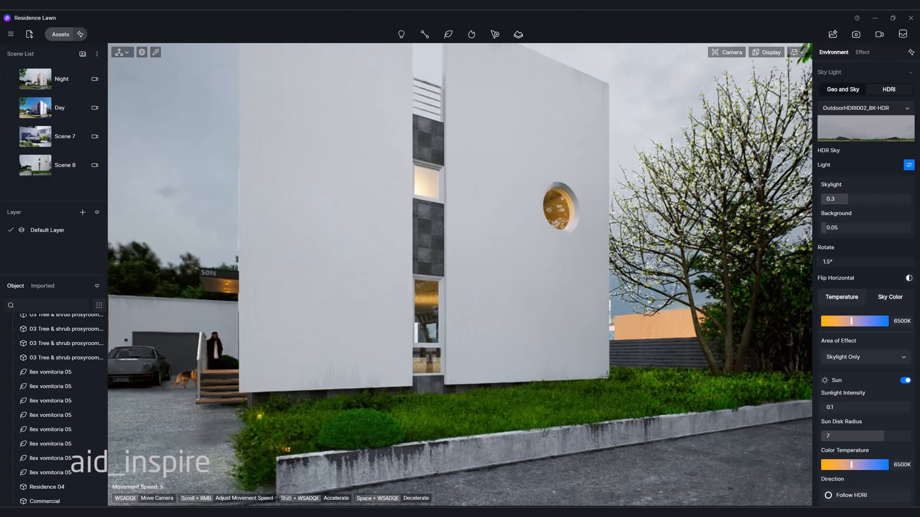
{"action": "key", "text": "a"}
{"action": "mouse_move", "coordinate": [466, 417]}
{"action": "right_mouse_down"}
{"action": "mouse_move", "coordinate": [423, 440]}
{"action": "mouse_move", "coordinate": [458, 427]}
{"action": "right_mouse_up"}
{"action": "key", "text": "w"}
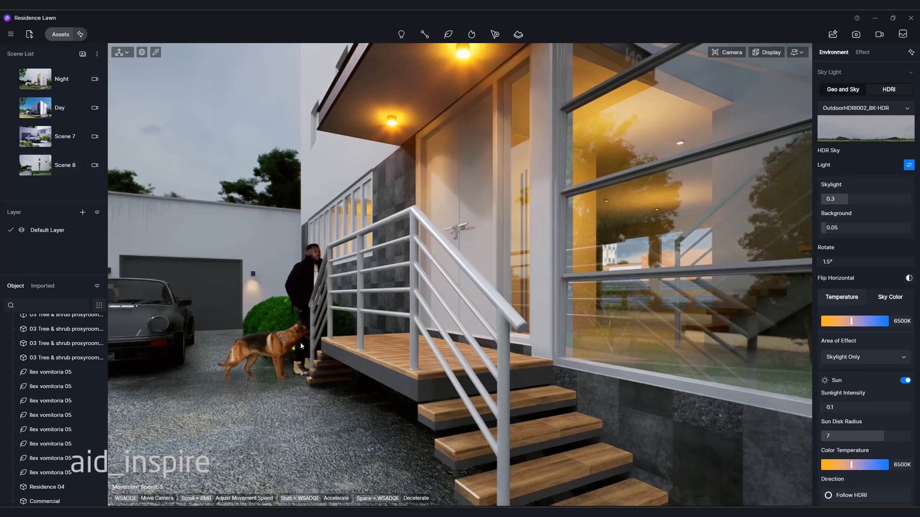
{"action": "key", "text": "a"}
{"action": "right_click_drag", "start_coordinate": [407, 375], "coordinate": [438, 373]}
{"action": "key", "text": "d"}
{"action": "key", "text": "d"}
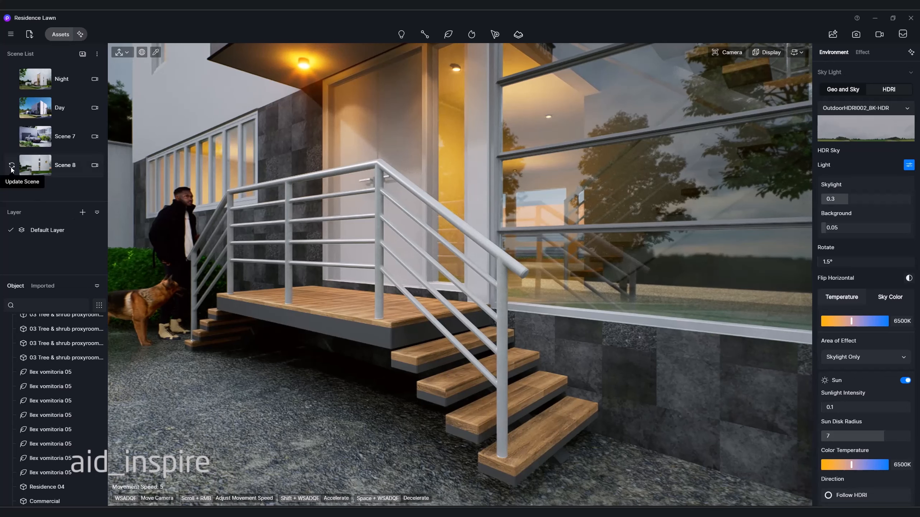
{"action": "left_click", "coordinate": [11, 168]}
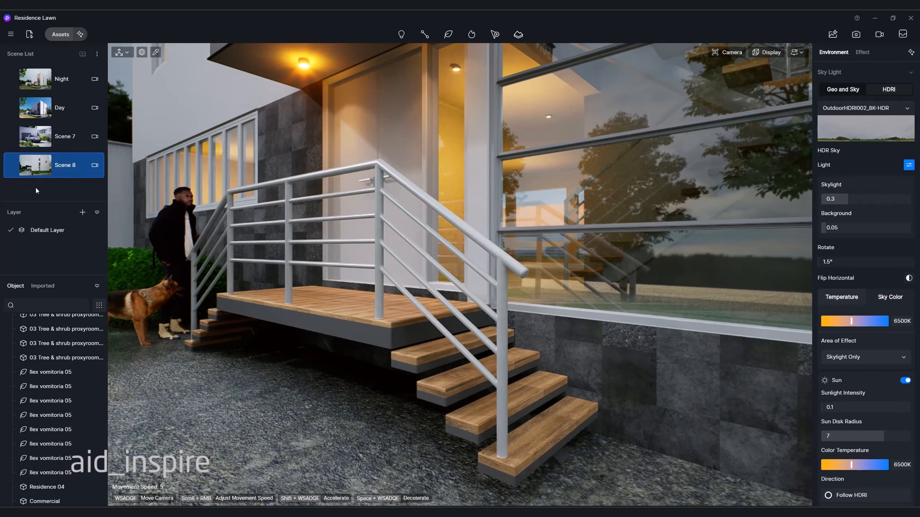
- Rename Scene 8 as Stair
{"action": "right_click", "coordinate": [69, 166]}
{"action": "left_click", "coordinate": [97, 179]}
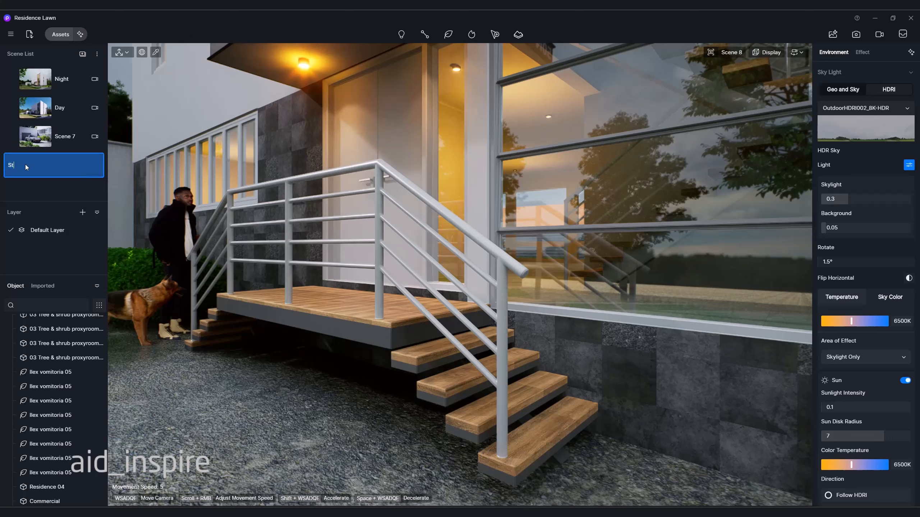
{"action": "key", "text": "Return"}
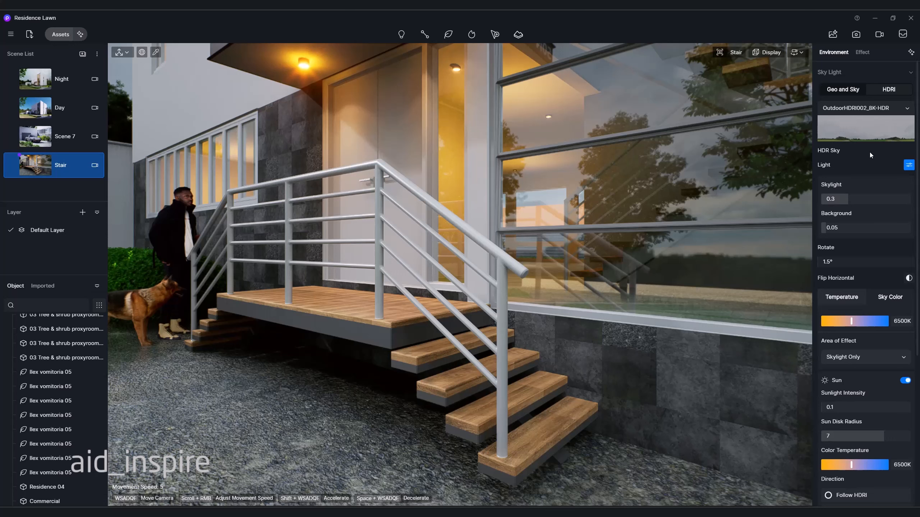
- Try automatic exposure in the Stair scene's effects and set Highlight Local Exposure to 0.47
{"action": "left_click", "coordinate": [857, 55]}
{"action": "left_click", "coordinate": [905, 186]}
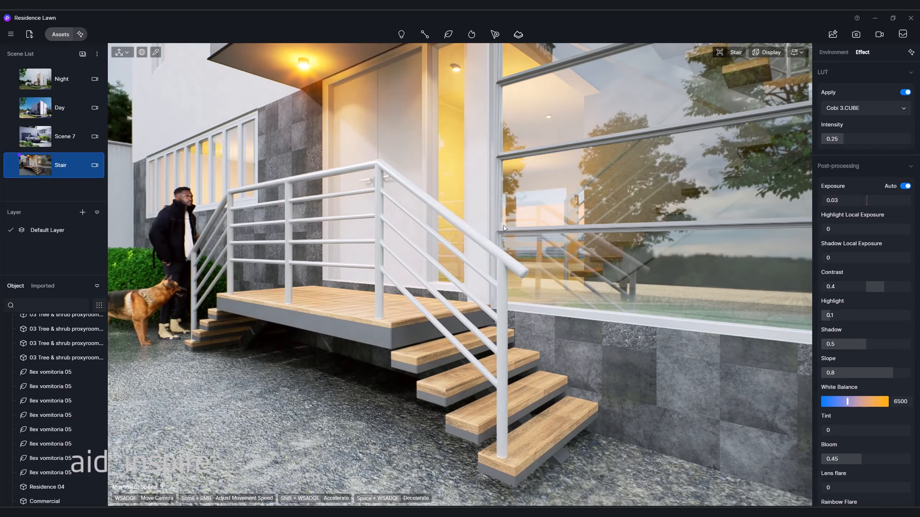
{"action": "mouse_move", "coordinate": [29, 166]}
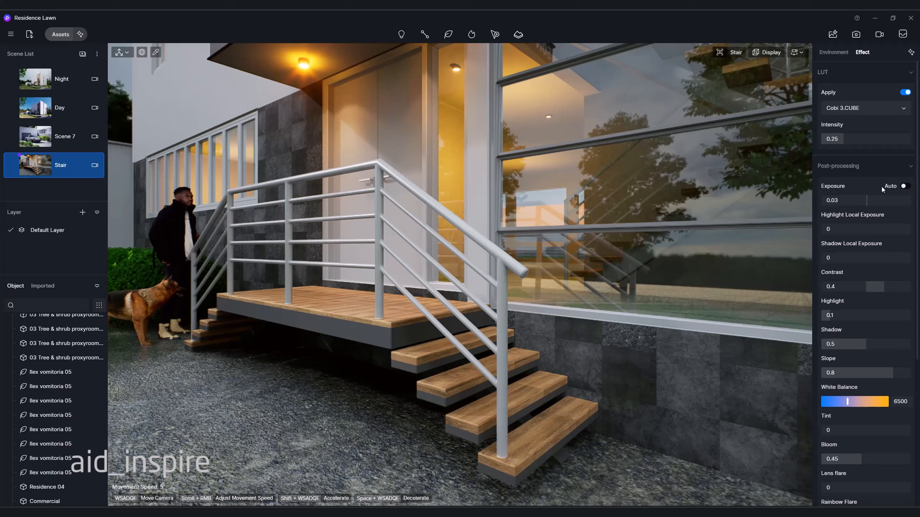
{"action": "mouse_move", "coordinate": [877, 230]}
{"action": "left_mouse_down"}
{"action": "mouse_move", "coordinate": [891, 232]}
{"action": "mouse_move", "coordinate": [863, 227]}
{"action": "left_mouse_up"}
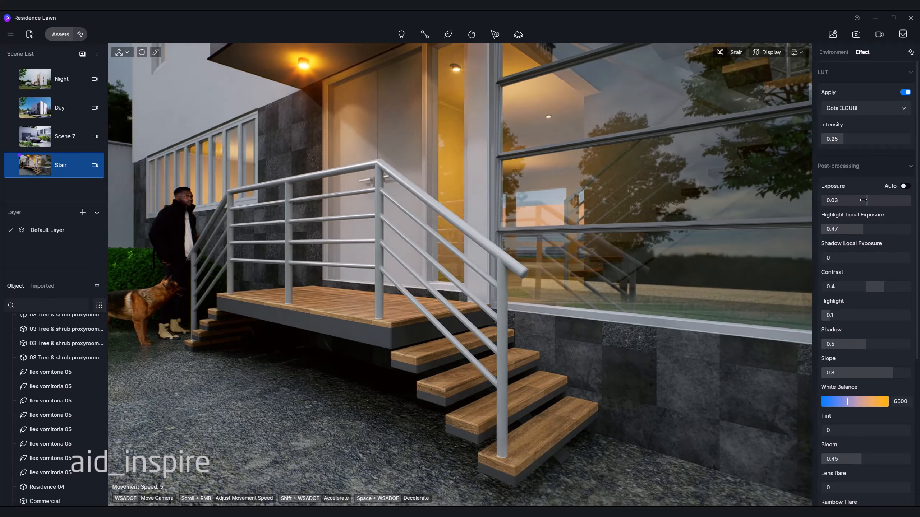
- Try Exposure 0.21 and Skylight 0.58 on the Stair scene, save the project and restore the scene's stored settings
{"action": "mouse_move", "coordinate": [869, 196]}
{"action": "left_mouse_down"}
{"action": "mouse_move", "coordinate": [887, 196]}
{"action": "mouse_move", "coordinate": [871, 196]}
{"action": "left_mouse_up"}
{"action": "key", "text": "ctrl+s"}
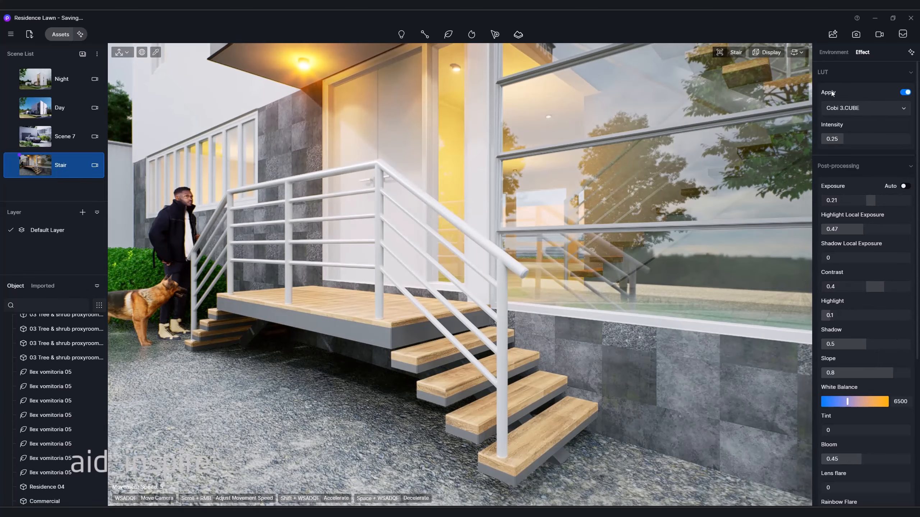
{"action": "left_click", "coordinate": [840, 52]}
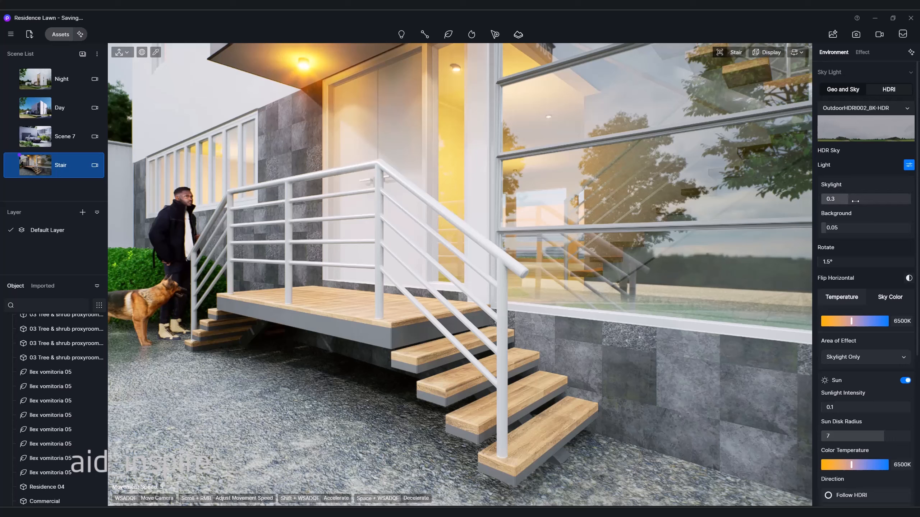
{"action": "left_click_drag", "start_coordinate": [855, 200], "coordinate": [880, 201]}
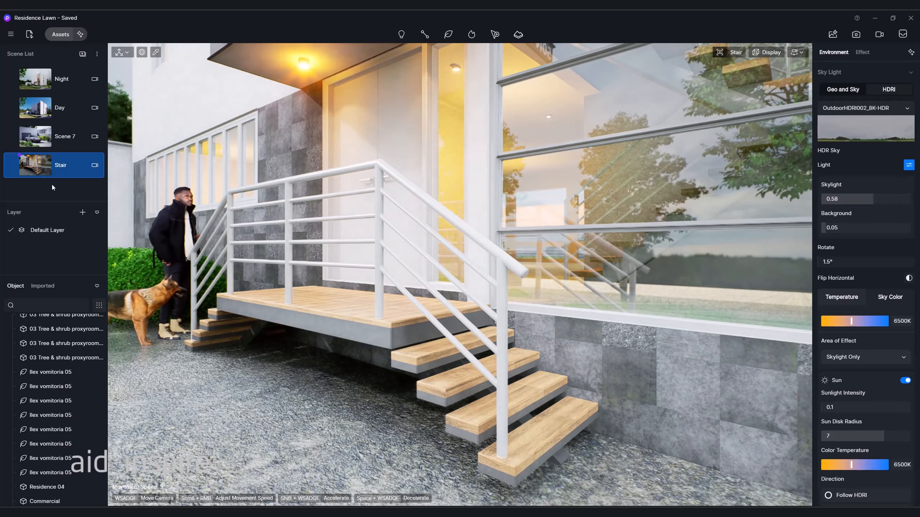
{"action": "left_click", "coordinate": [47, 165]}
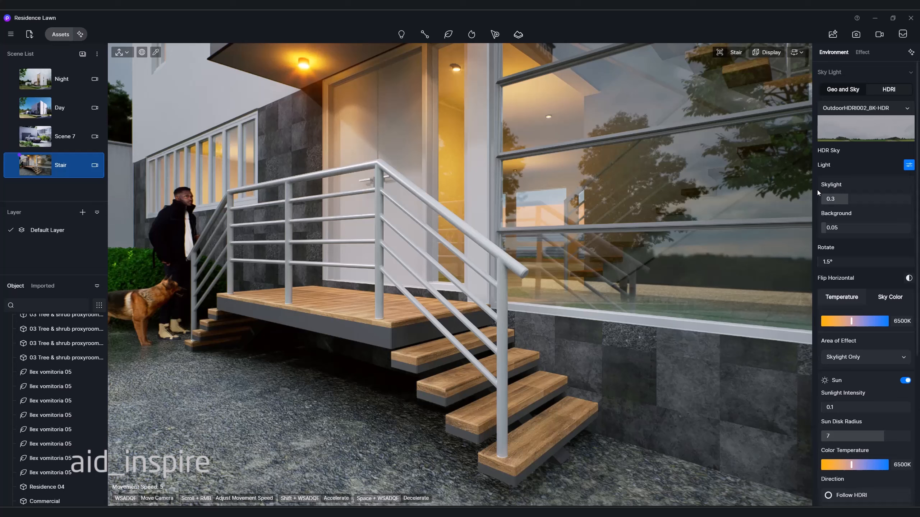
- Set the Stair scene's Skylight to 0.54 and update the scene with the new environment setting
{"action": "left_click_drag", "start_coordinate": [837, 195], "coordinate": [864, 200]}
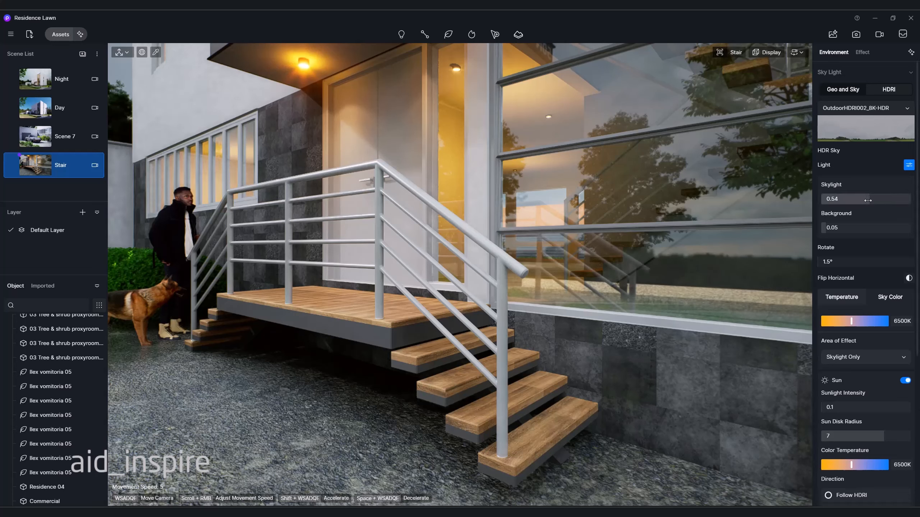
{"action": "left_click", "coordinate": [12, 166]}
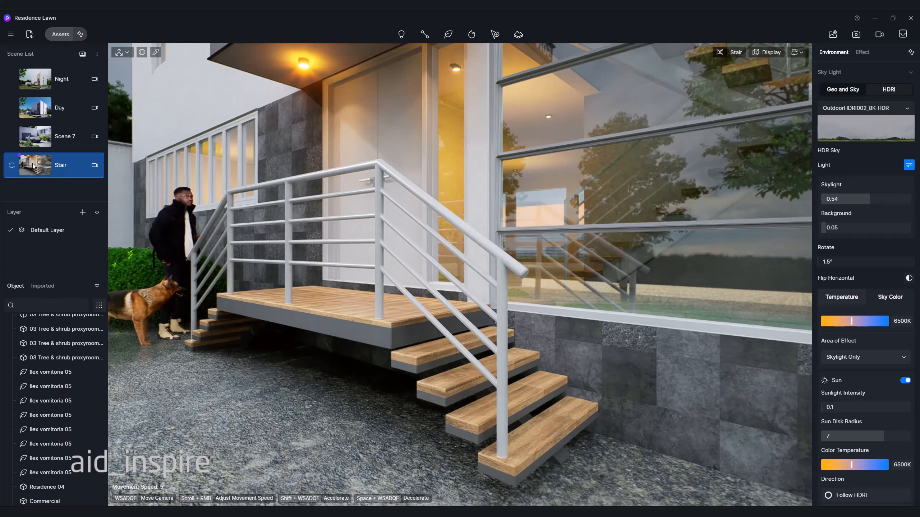
{"action": "left_click", "coordinate": [10, 168]}
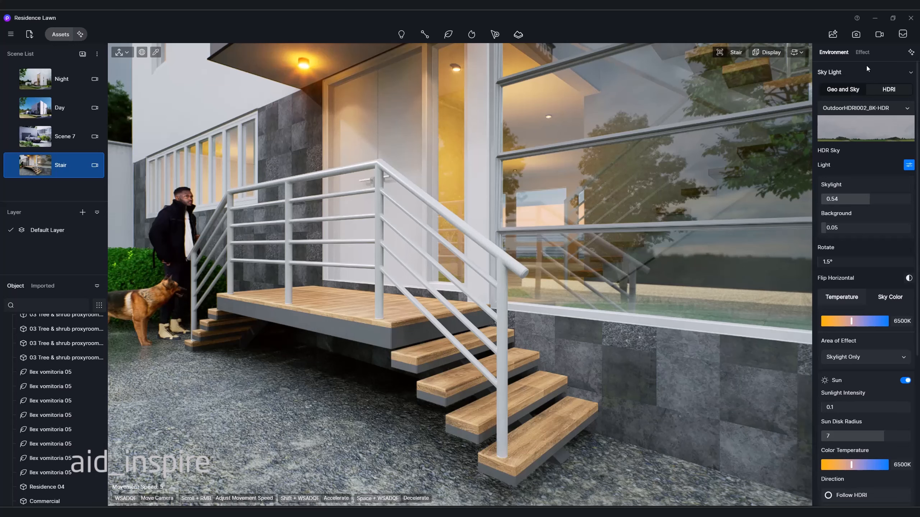
{"action": "left_click", "coordinate": [15, 168]}
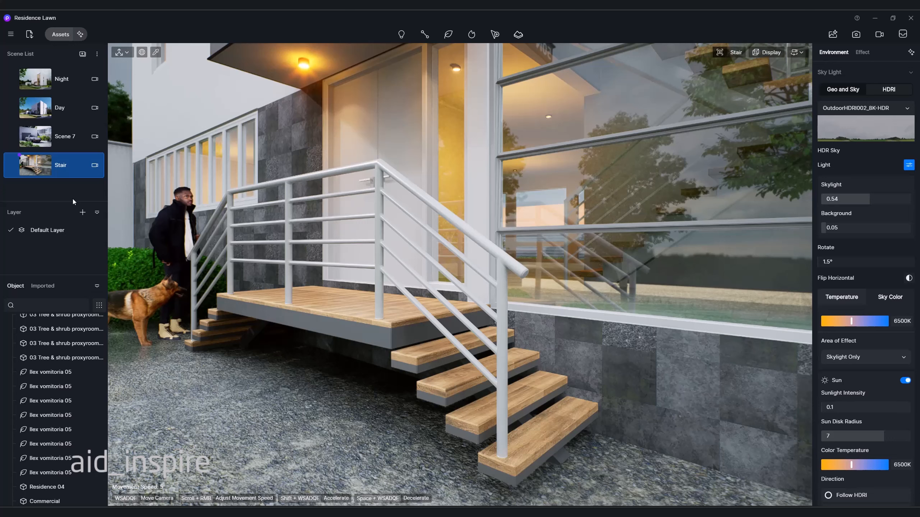
- Try the Perspective projection mode on the Stair scene's camera and return it to Two-point Perspective
{"action": "left_click", "coordinate": [95, 165]}
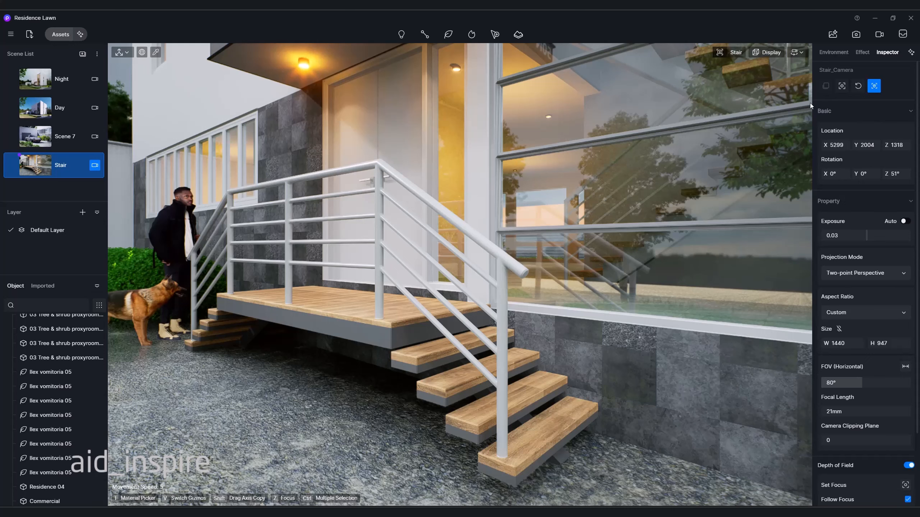
{"action": "left_click", "coordinate": [863, 277]}
{"action": "left_click", "coordinate": [856, 290]}
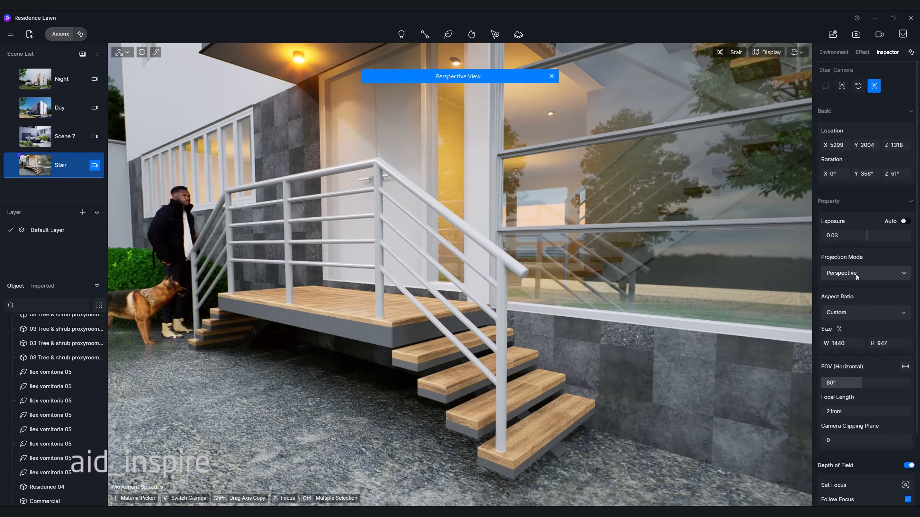
{"action": "left_click", "coordinate": [855, 274]}
{"action": "left_click", "coordinate": [853, 299]}
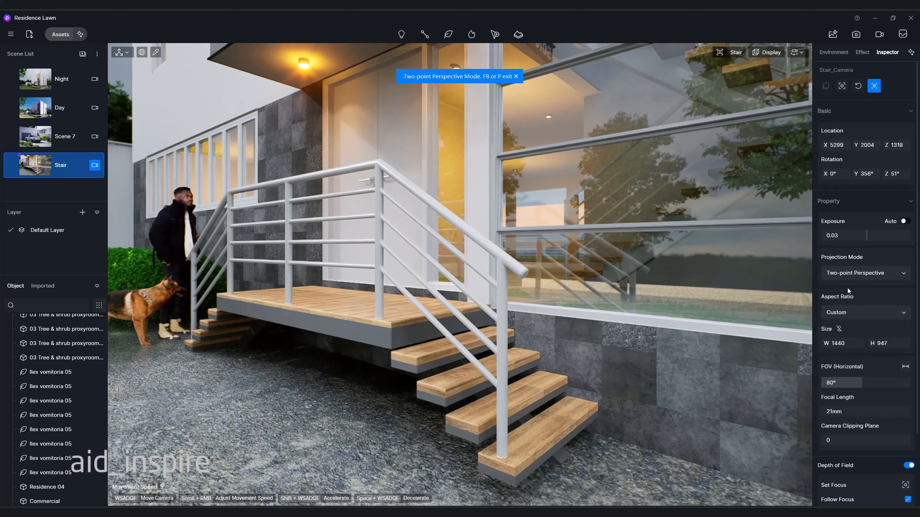
- Try a 16:9 aspect ratio on the Stair camera and settle on 4:3
{"action": "left_click", "coordinate": [868, 312]}
{"action": "left_click", "coordinate": [842, 327]}
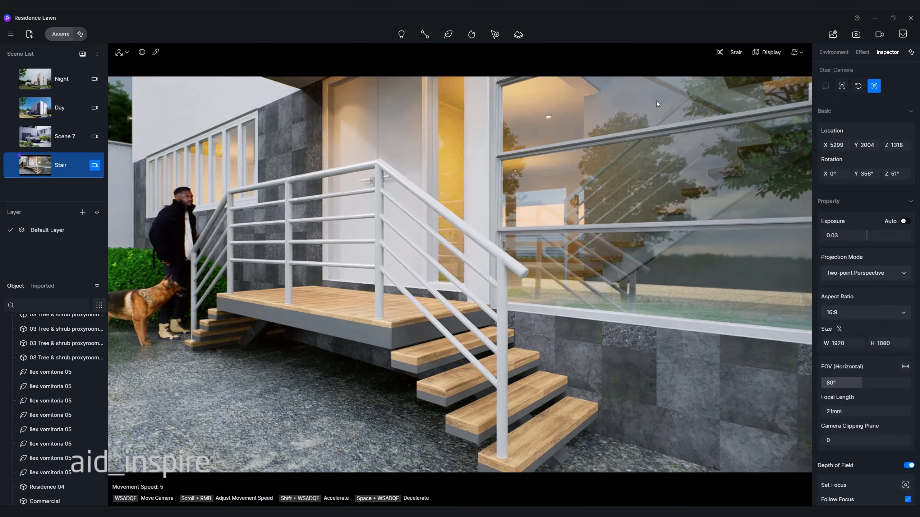
{"action": "left_click", "coordinate": [875, 314]}
{"action": "left_click", "coordinate": [868, 344]}
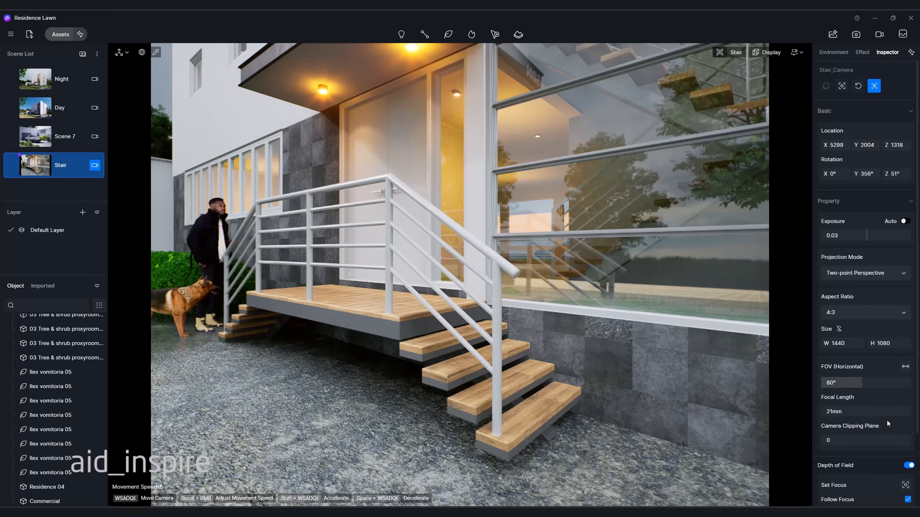
- Examine the Stair camera's field of view and depth of field properties and compare them with the viewport's quick camera settings
{"action": "scroll", "coordinate": [914, 433], "scroll_direction": "down", "scroll_amount": 3}
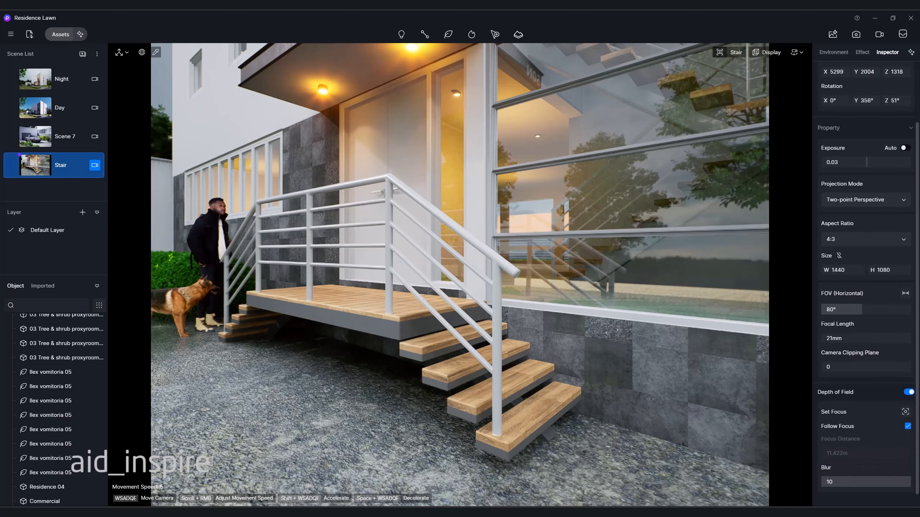
{"action": "scroll", "coordinate": [875, 331], "scroll_direction": "up", "scroll_amount": 1}
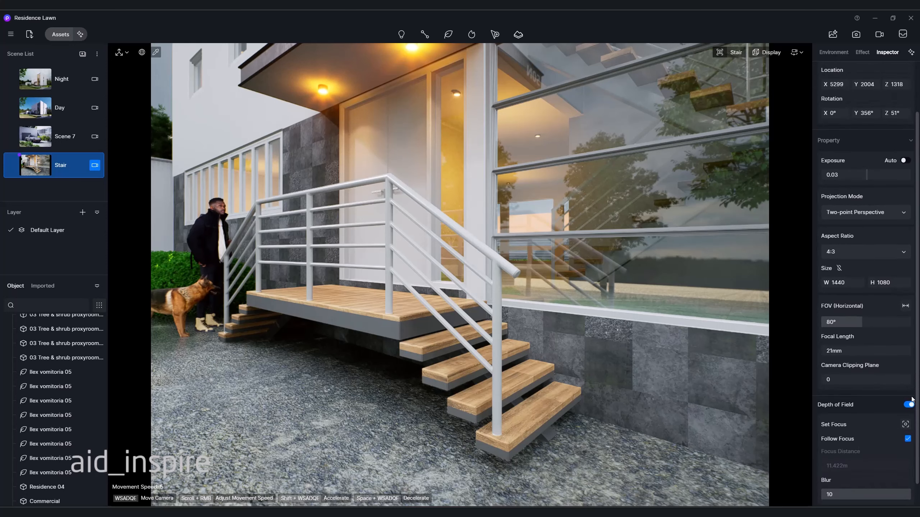
{"action": "left_click", "coordinate": [732, 53]}
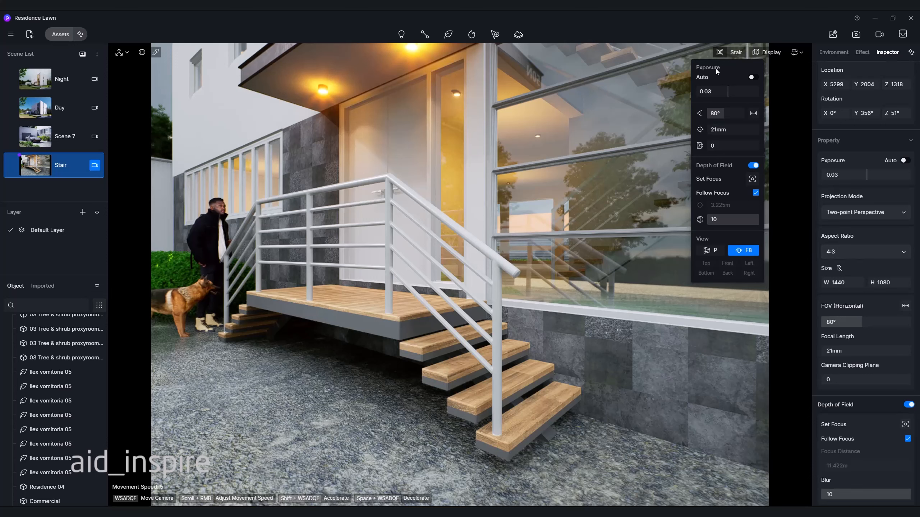
{"action": "left_click", "coordinate": [739, 55]}
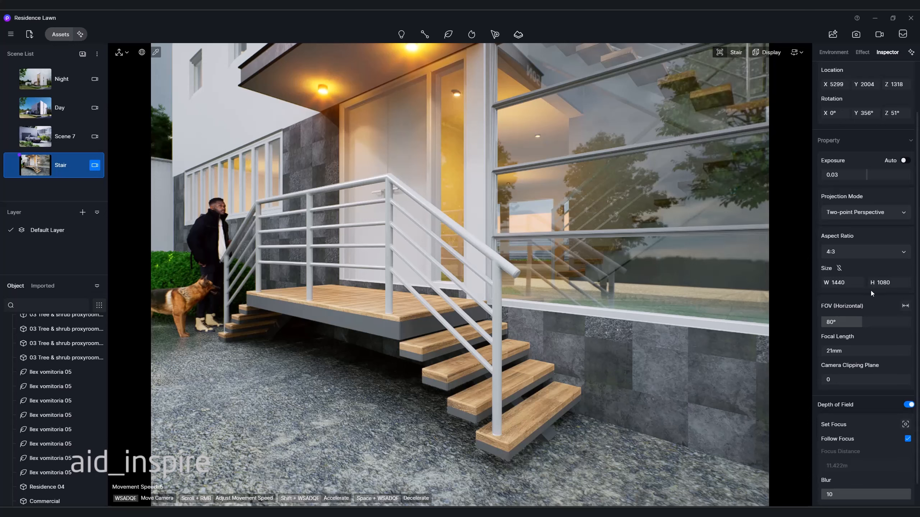
{"action": "scroll", "coordinate": [911, 372], "scroll_direction": "down", "scroll_amount": 1}
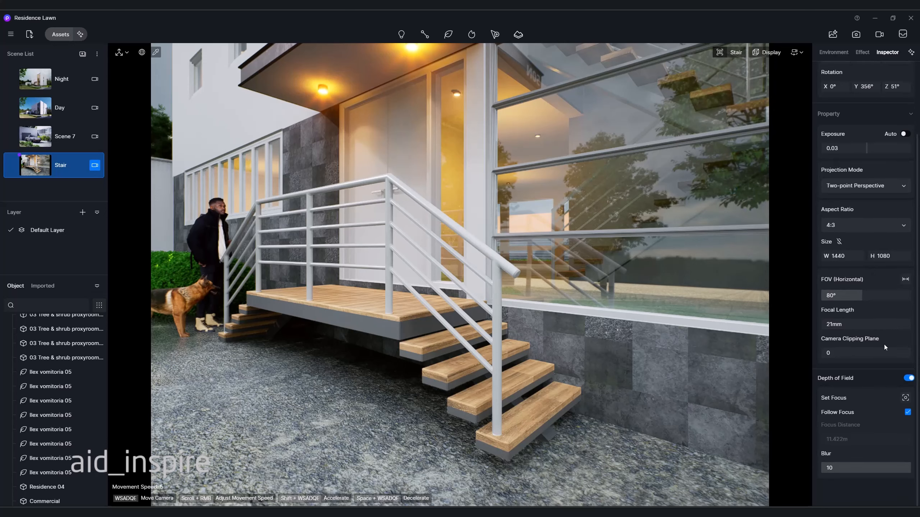
{"action": "left_click", "coordinate": [95, 166]}
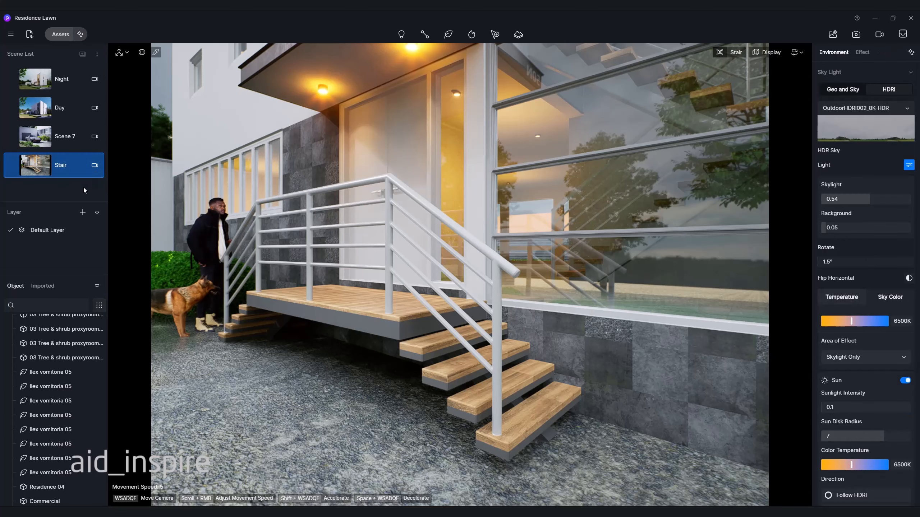
- Set the Stair camera's horizontal field of view to 45° and close its camera properties
{"action": "left_click", "coordinate": [93, 171]}
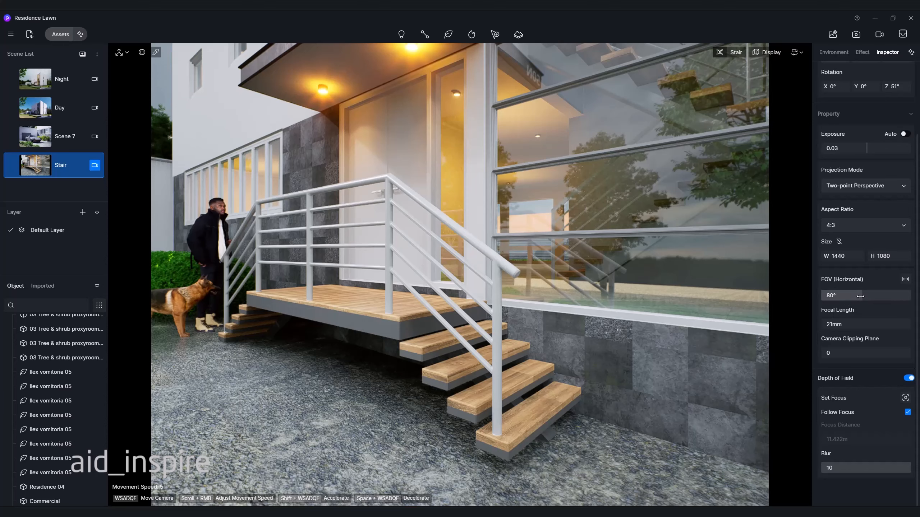
{"action": "left_click_drag", "start_coordinate": [860, 297], "coordinate": [838, 297]}
{"action": "left_click", "coordinate": [836, 297]}
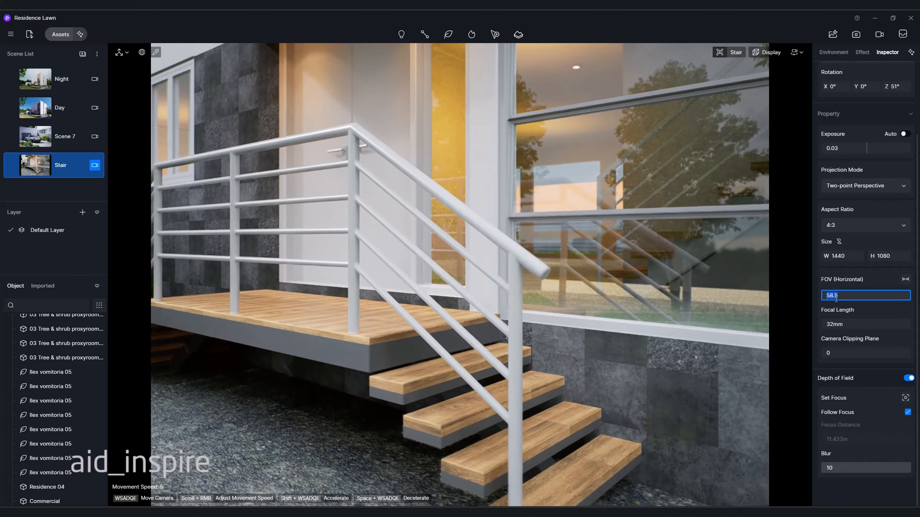
{"action": "type", "text": "45"}
{"action": "key", "text": "Return"}
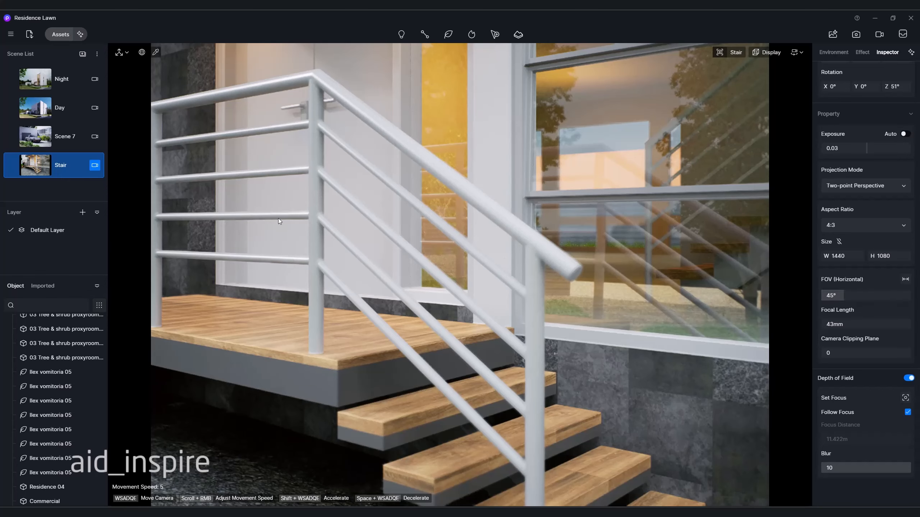
{"action": "left_click", "coordinate": [95, 165]}
- View Scene 7, return to Stair to check that its camera properties are kept, and review its effect settings
{"action": "left_click", "coordinate": [61, 136]}
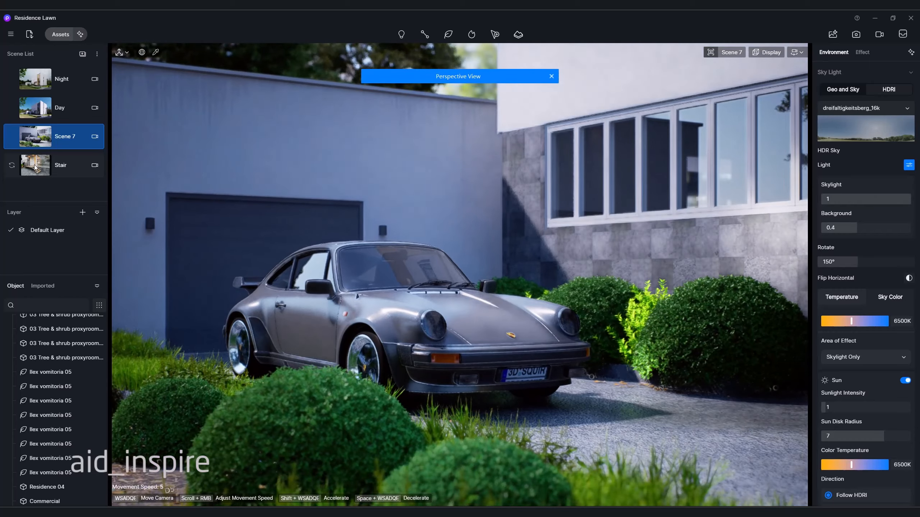
{"action": "left_click", "coordinate": [33, 166]}
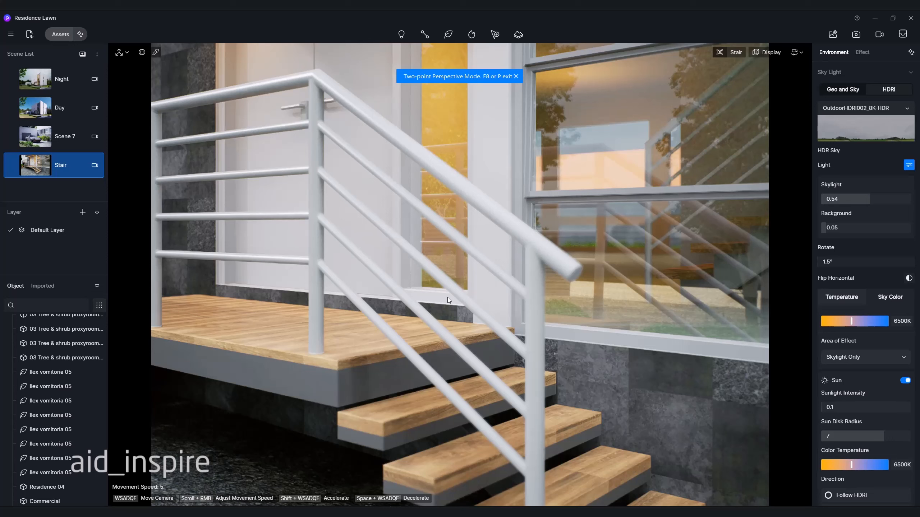
{"action": "left_click", "coordinate": [95, 165]}
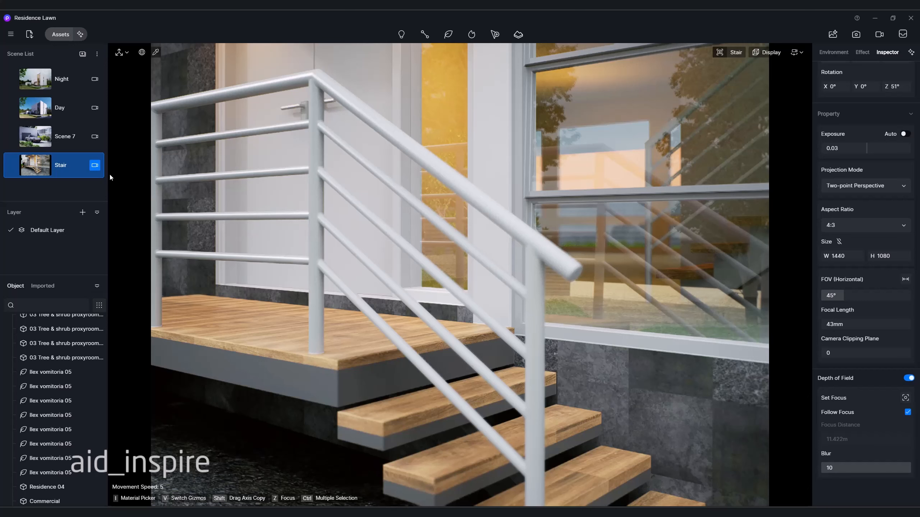
{"action": "left_click", "coordinate": [95, 165]}
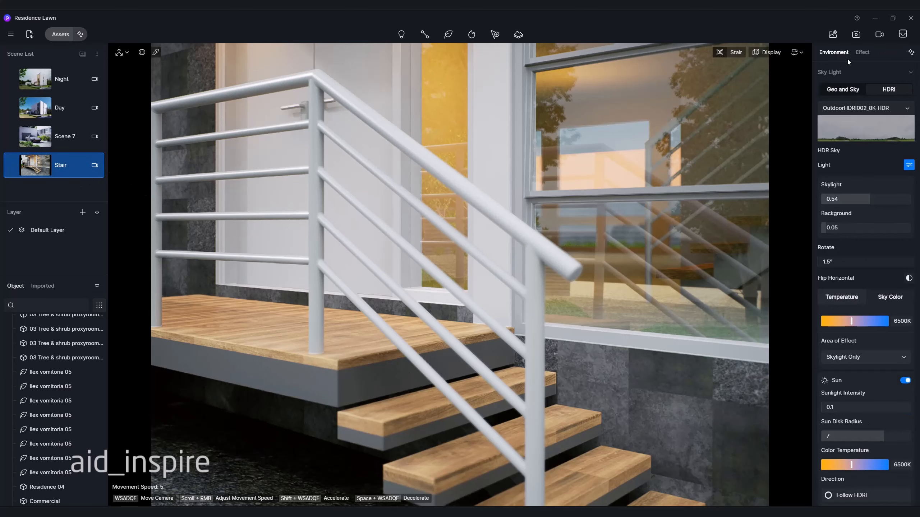
{"action": "left_click", "coordinate": [858, 51]}
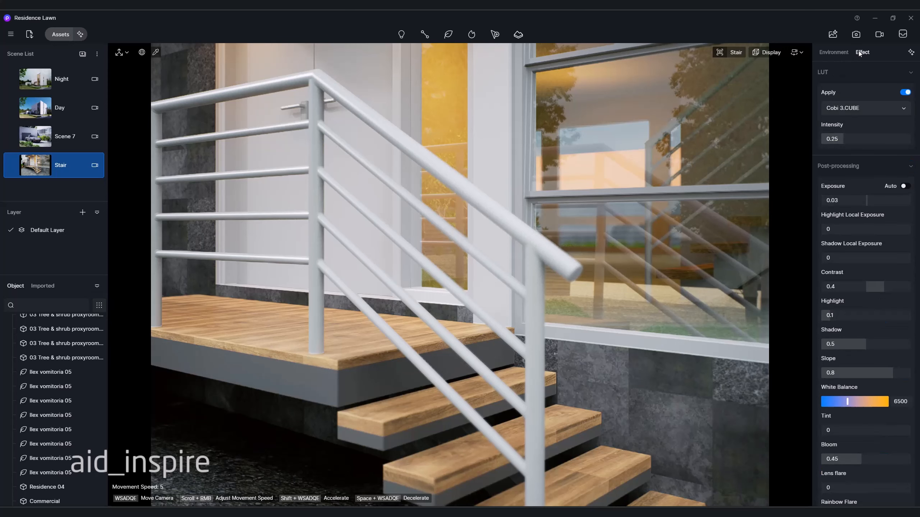